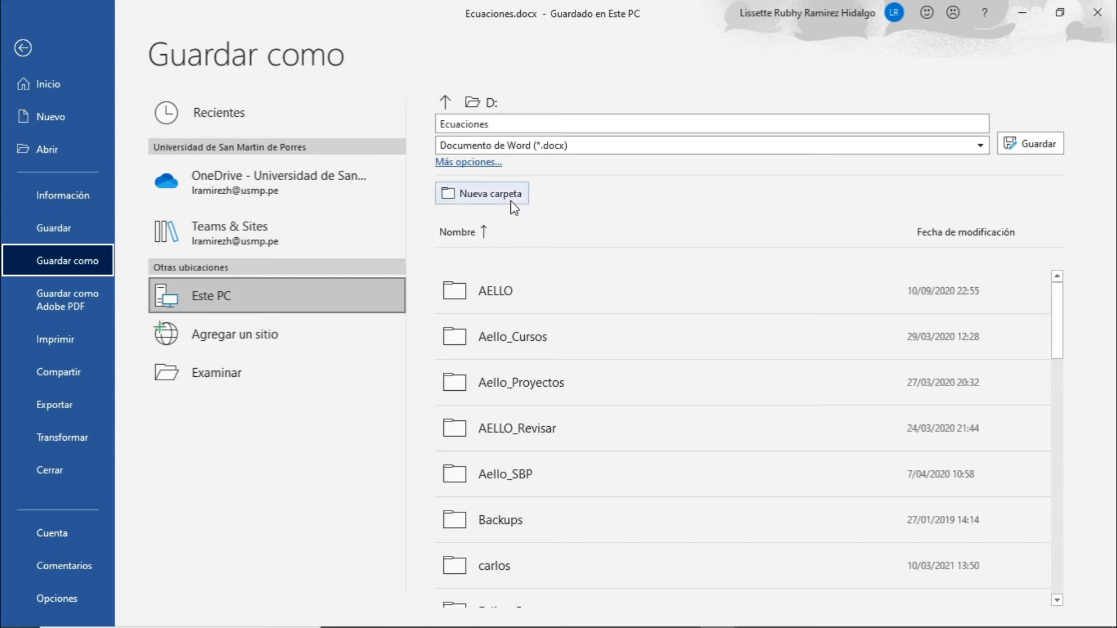
Step: Save the document as DocMaestro in the Ecuaciones folder on drive D:
scroll(531, 355, "down", 3)
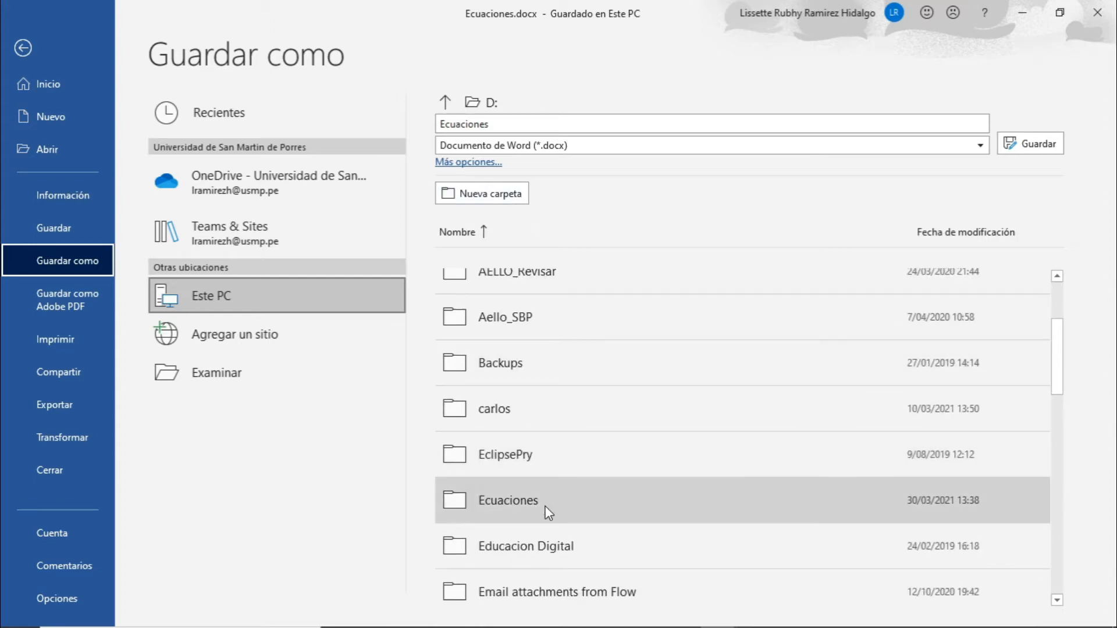
double_click(530, 505)
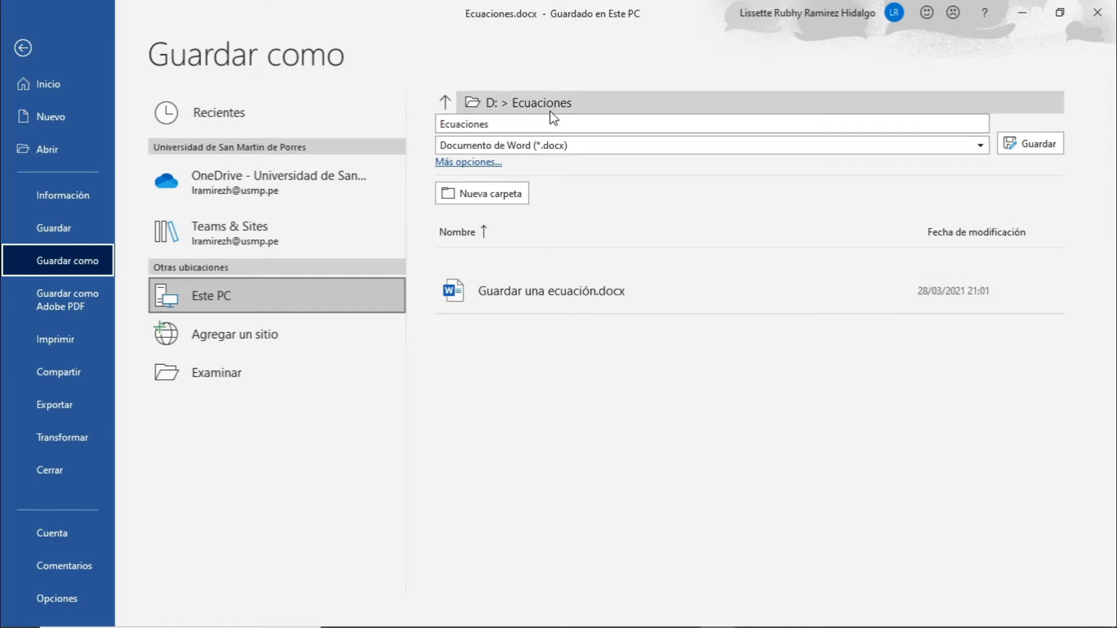
left_click(495, 125)
type("Do")
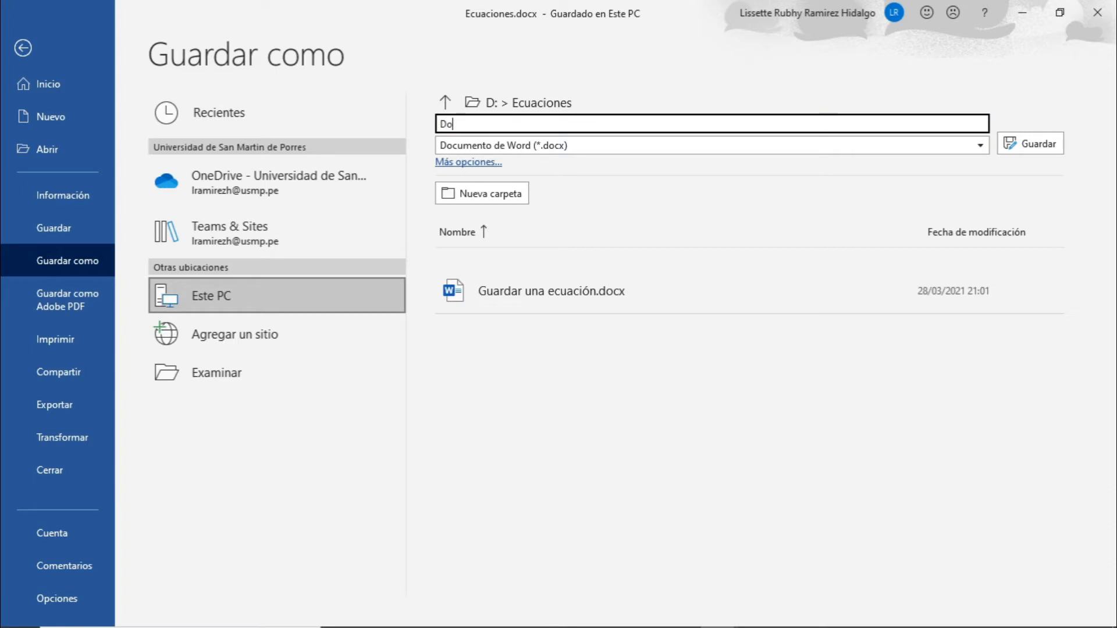
type("cMaestro")
left_click(1036, 146)
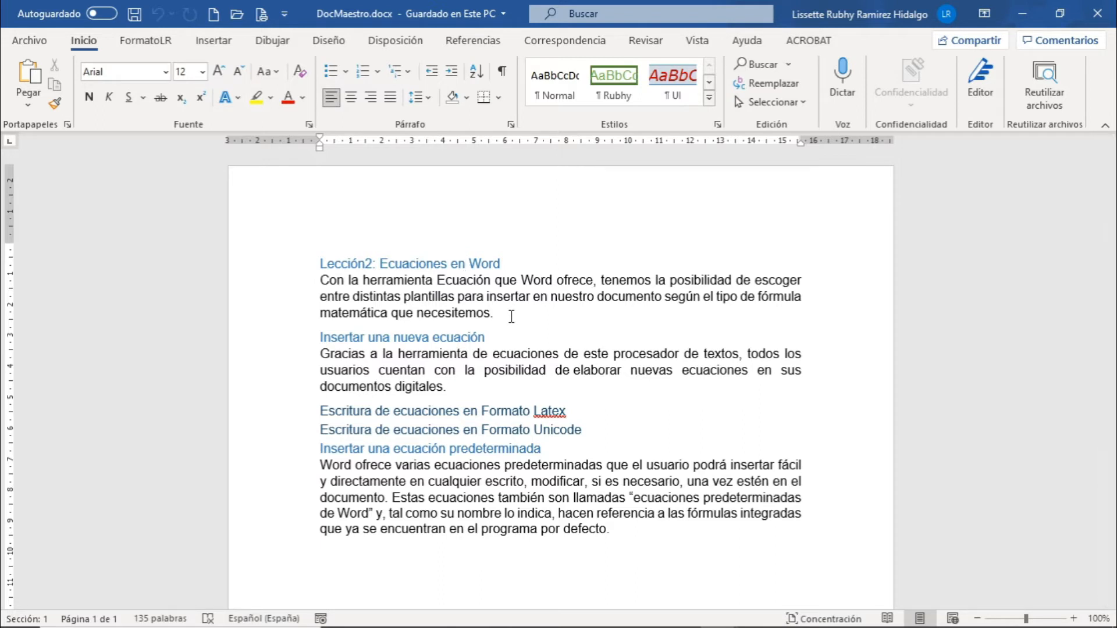
Step: Switch the document to Outline view and show the master document tools
left_click(697, 41)
left_click(163, 65)
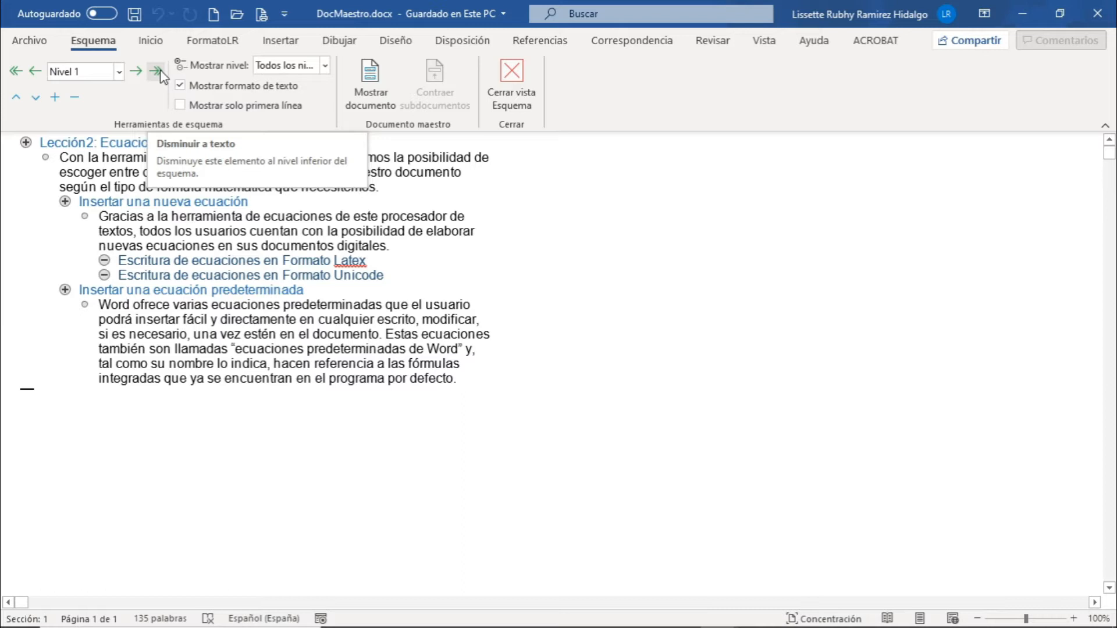
left_click(112, 155)
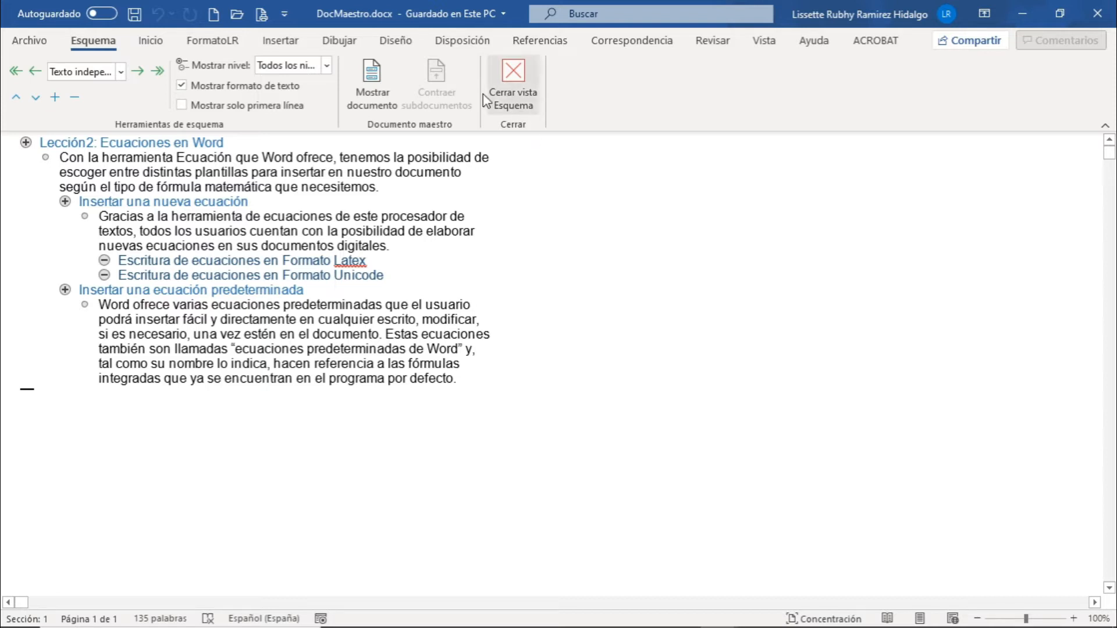
left_click(376, 100)
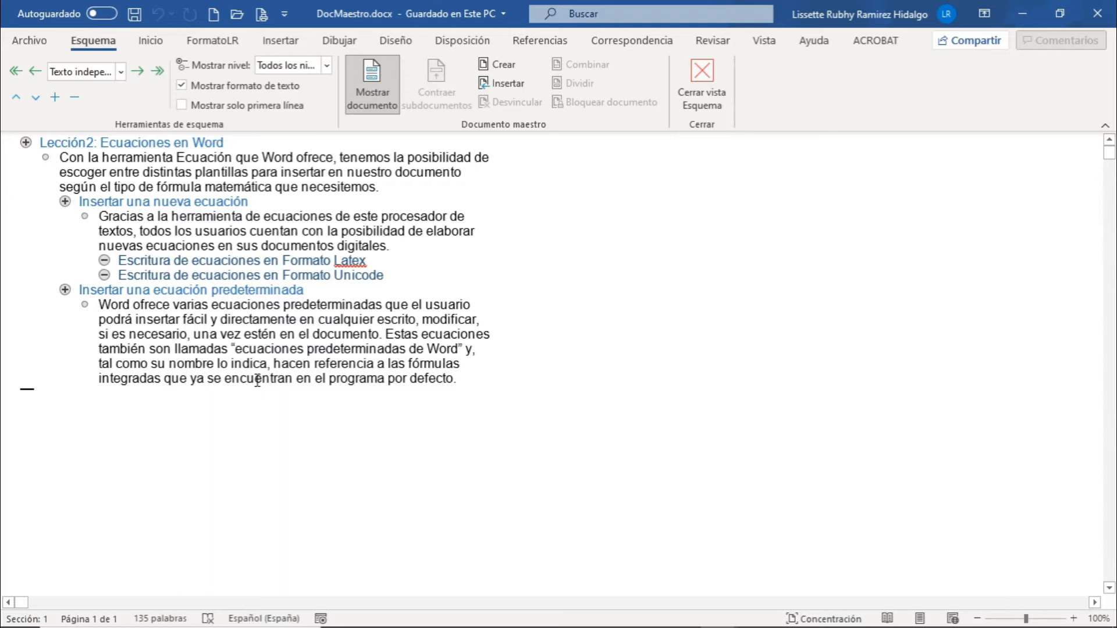
Step: Create separate subdocuments from the "Insertar una nueva ecuación" section with its subheadings and the "Insertar una ecuación predeterminada" section
left_click(153, 202)
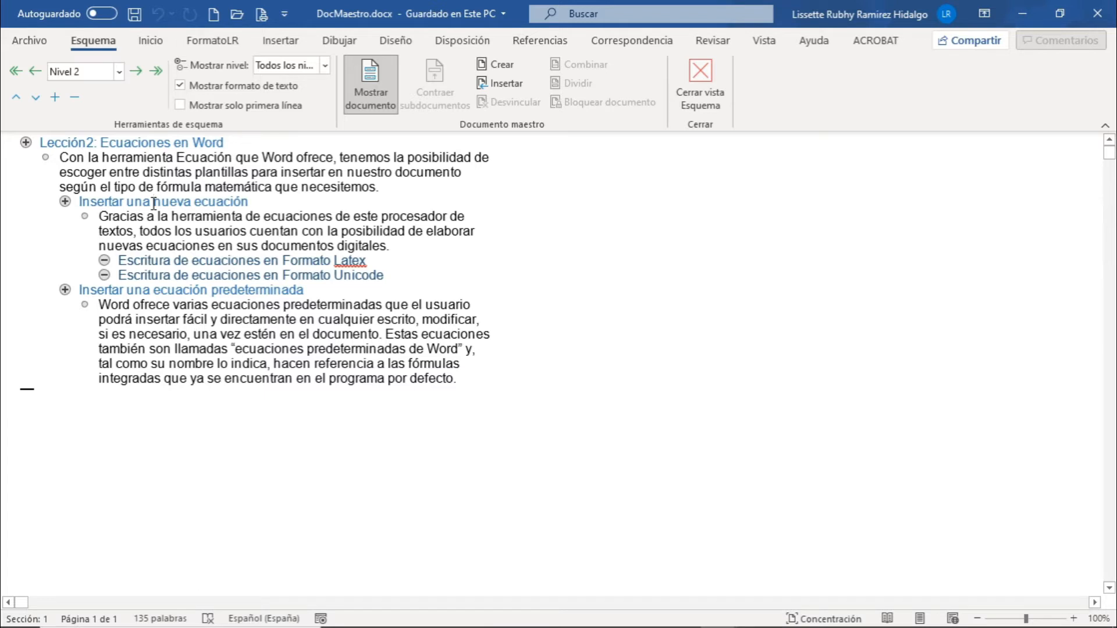
left_click_drag(79, 203, 393, 279)
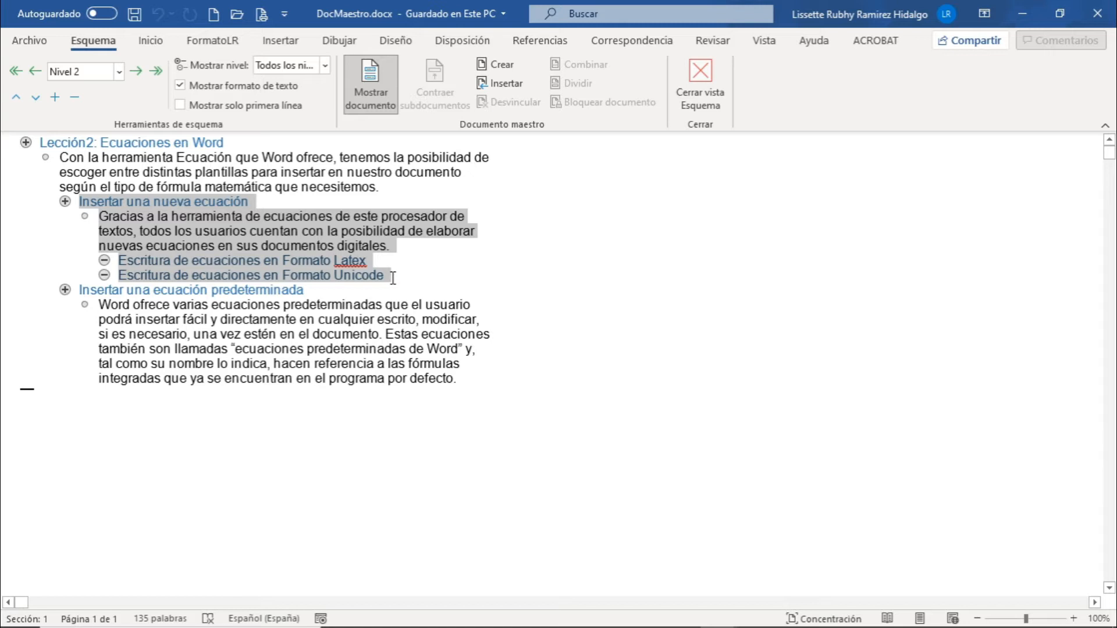
left_click_drag(393, 278, 393, 279)
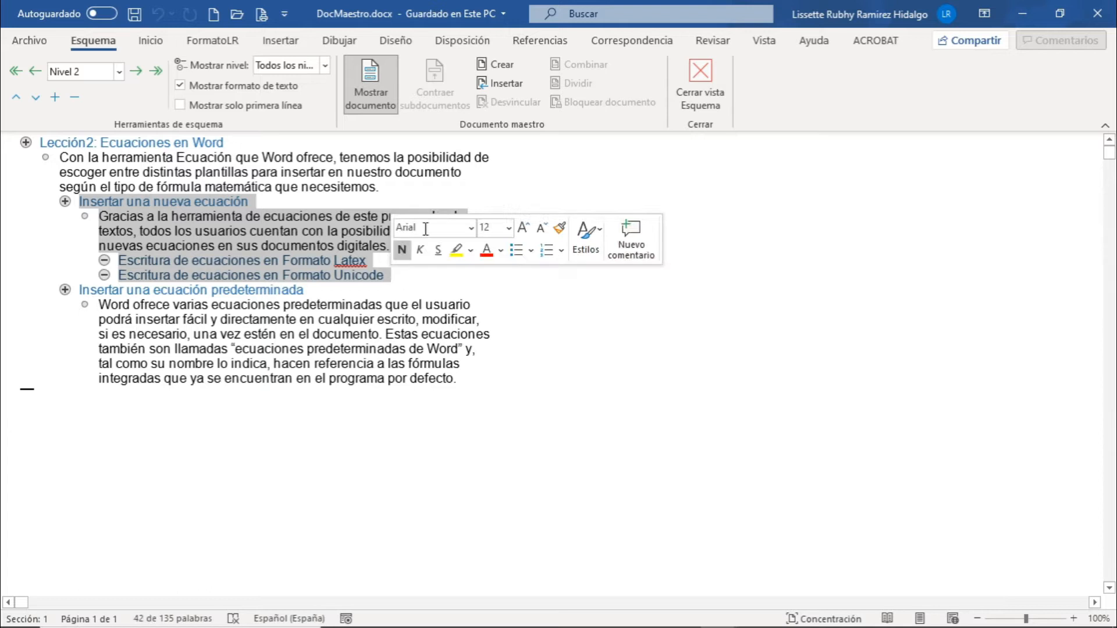
left_click(497, 65)
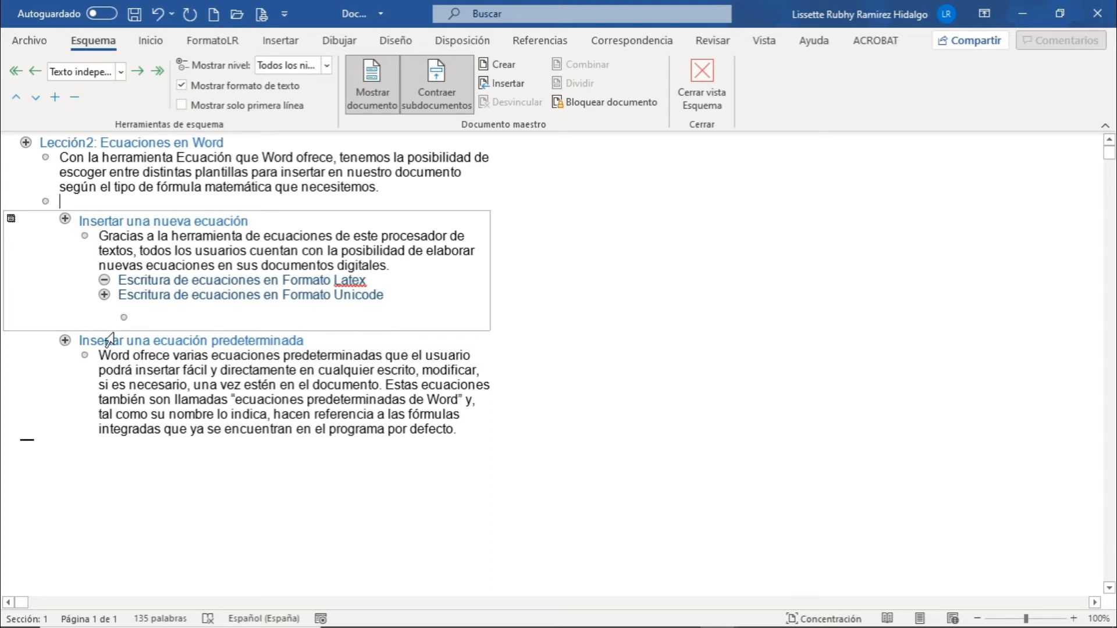
left_click_drag(81, 339, 478, 433)
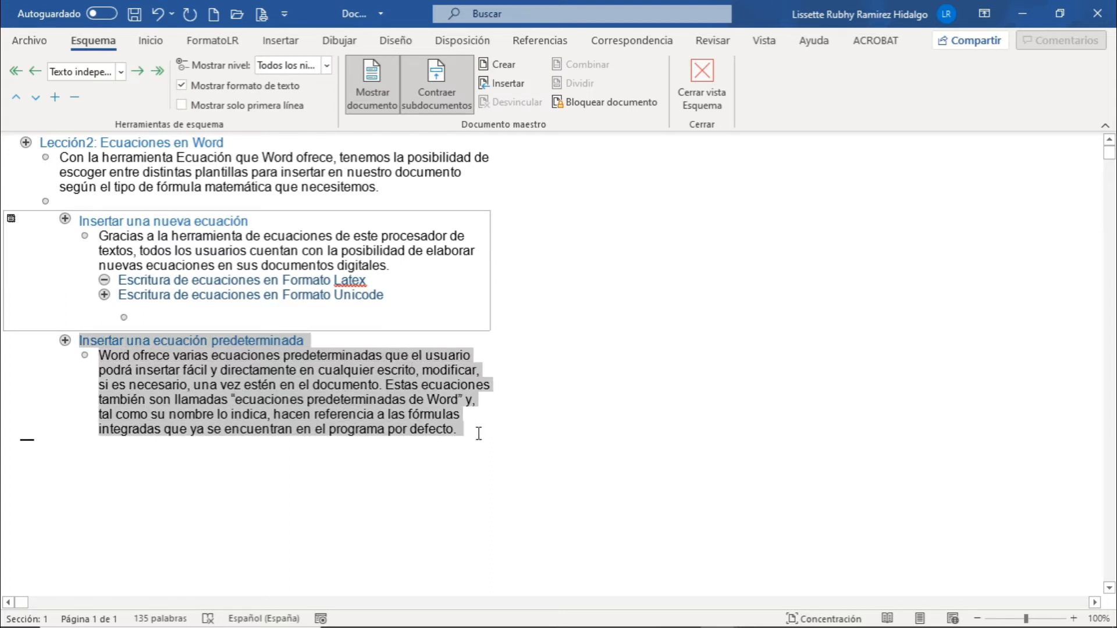
left_click(495, 66)
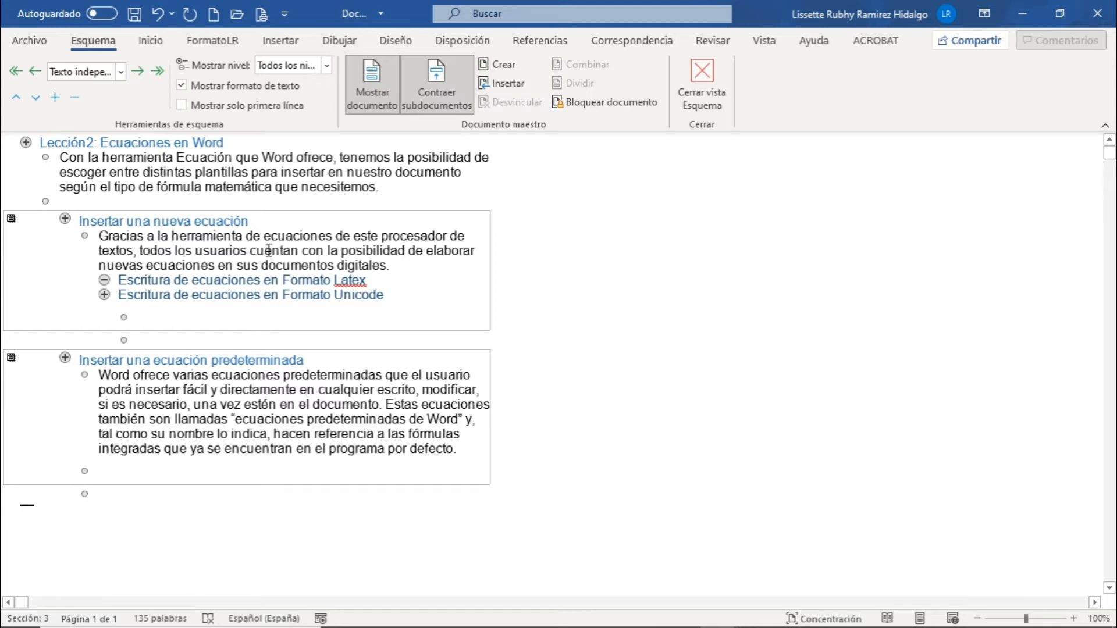
Step: Show the paragraph and formatting marks to reveal the section breaks, and return to the outline tools
left_click(150, 42)
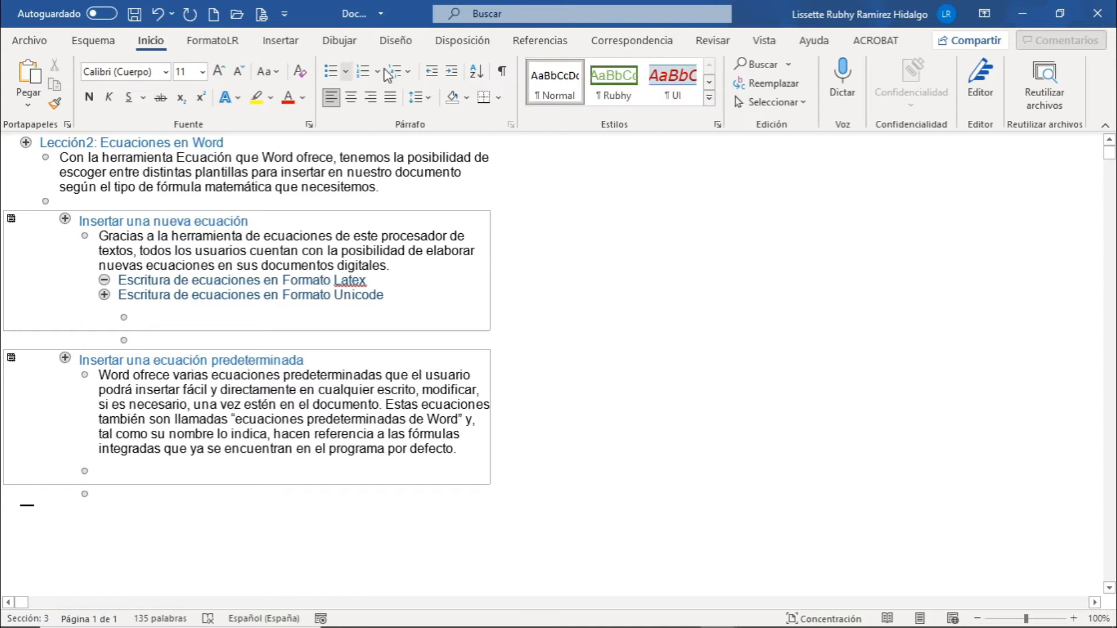
left_click(503, 74)
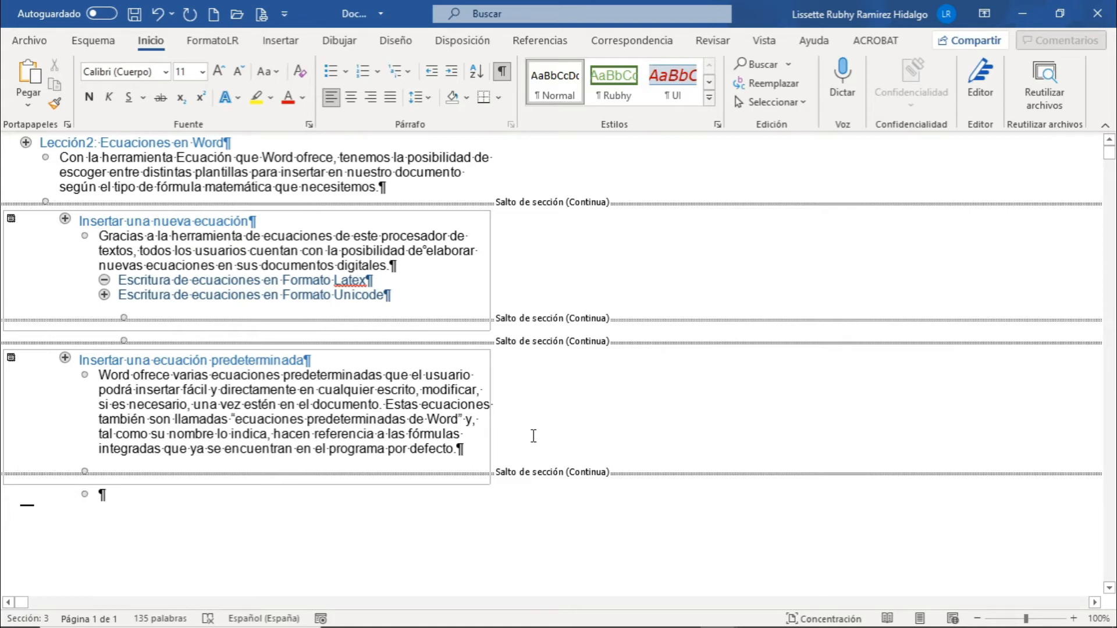
left_click(89, 43)
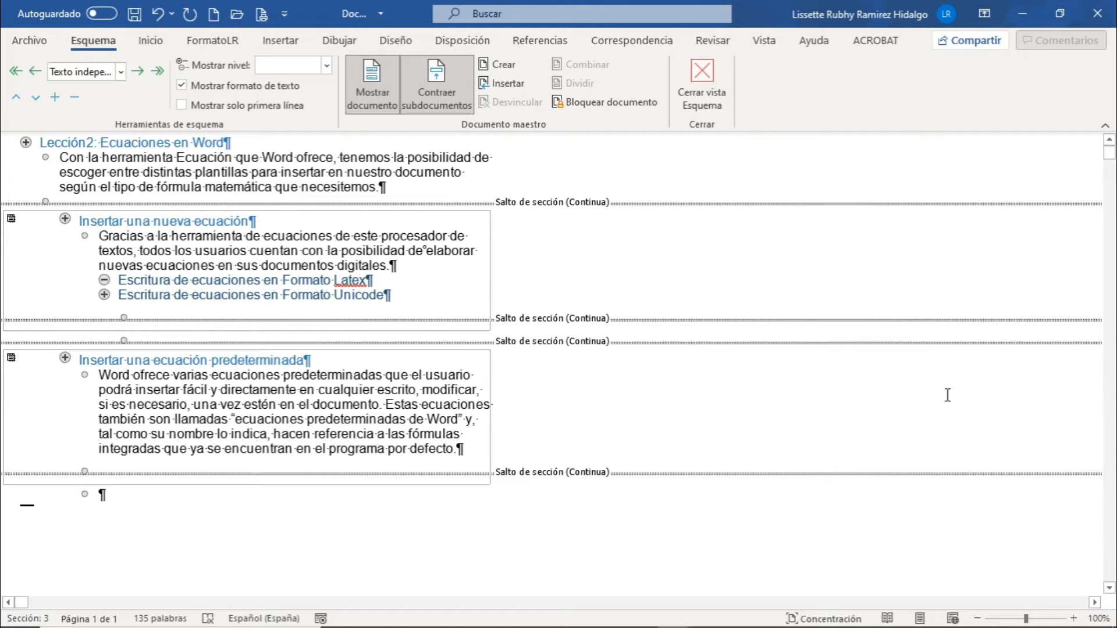
Step: Insert Guardar una ecuación.docx as a subdocument in the empty last paragraph, accepting the rename of the conflicting style
left_click(102, 498)
left_click(514, 84)
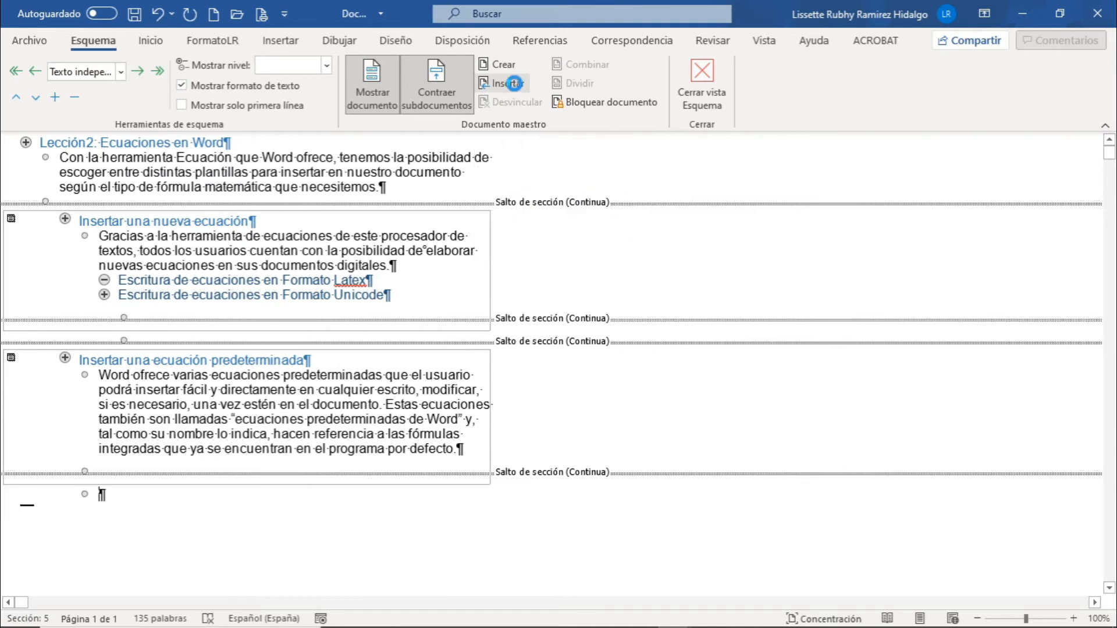
left_click(515, 87)
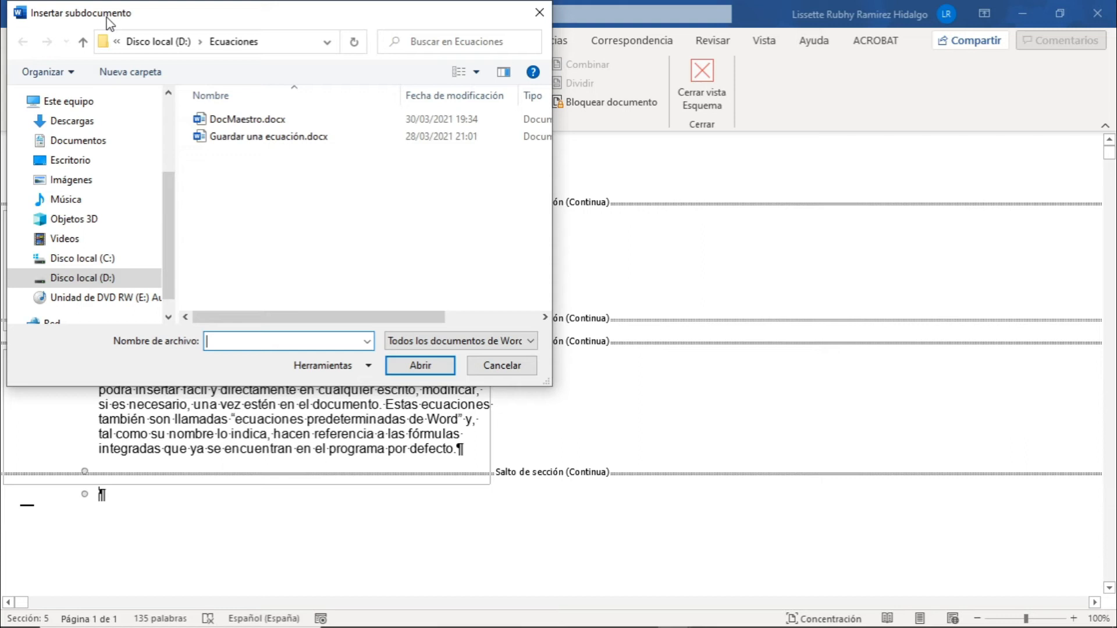
left_click(263, 141)
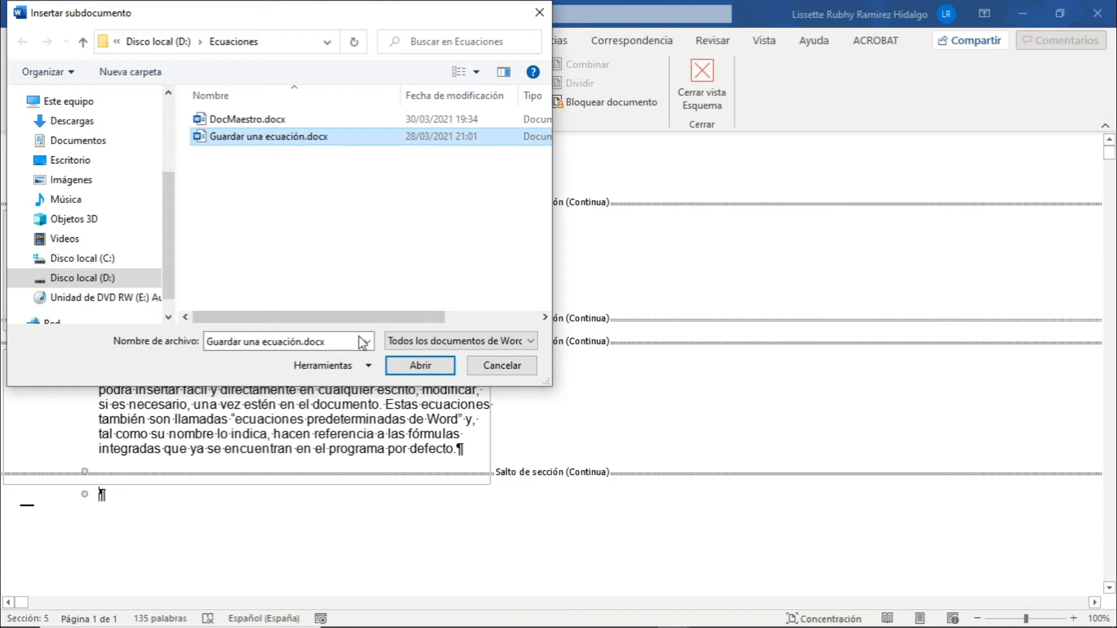
left_click(421, 366)
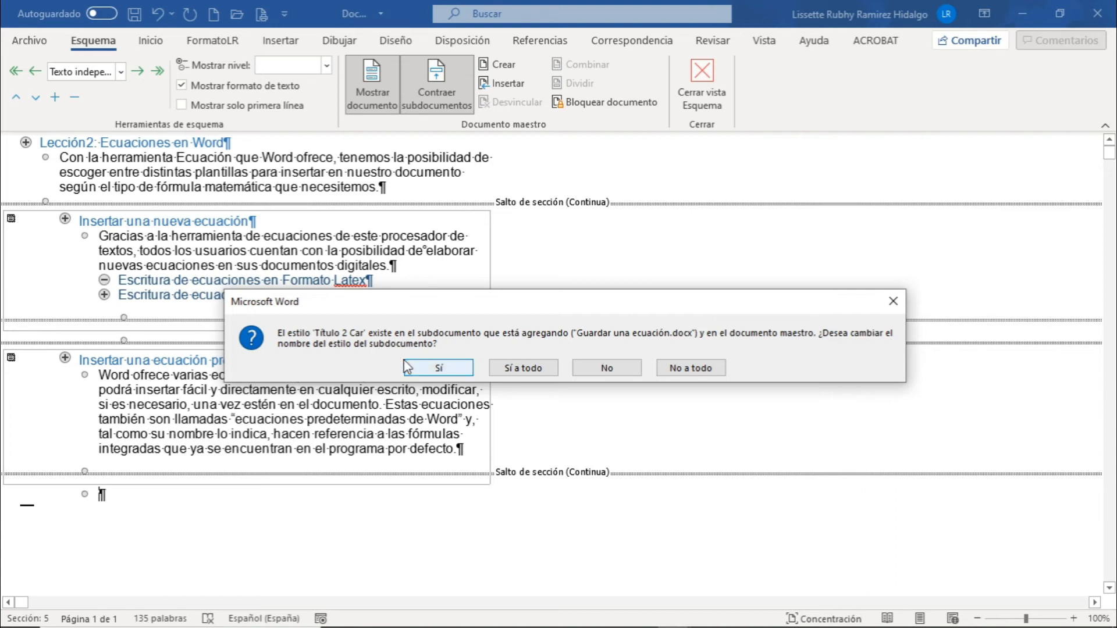
left_click(453, 372)
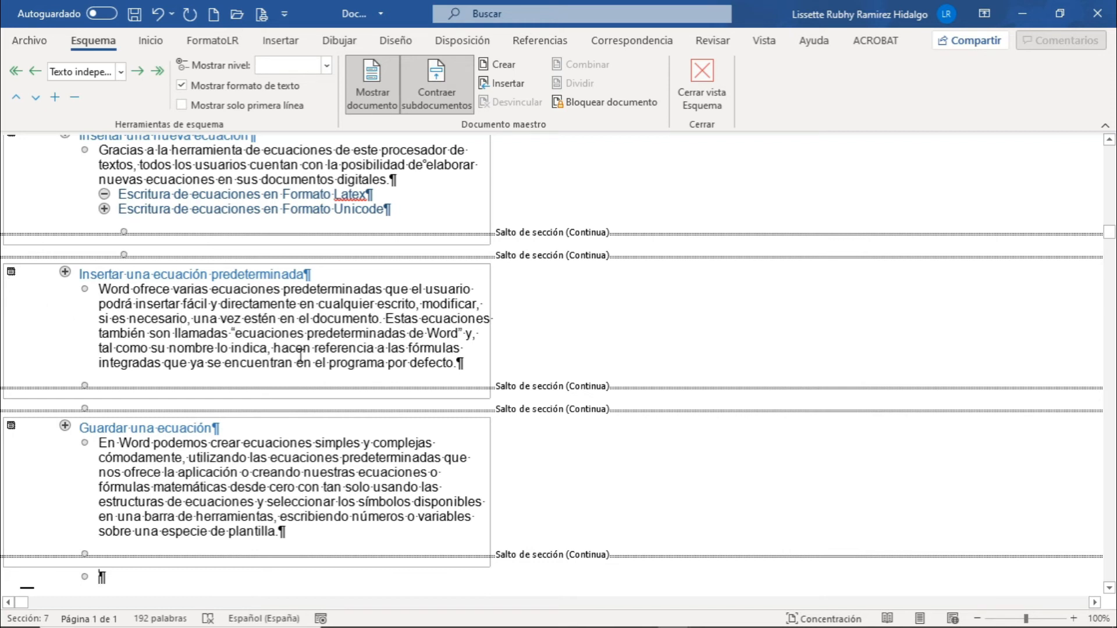
Step: Review the inserted subdocuments and collapse them to links, saving the changes to DocMaestro.docx
scroll(300, 354, "up", 2)
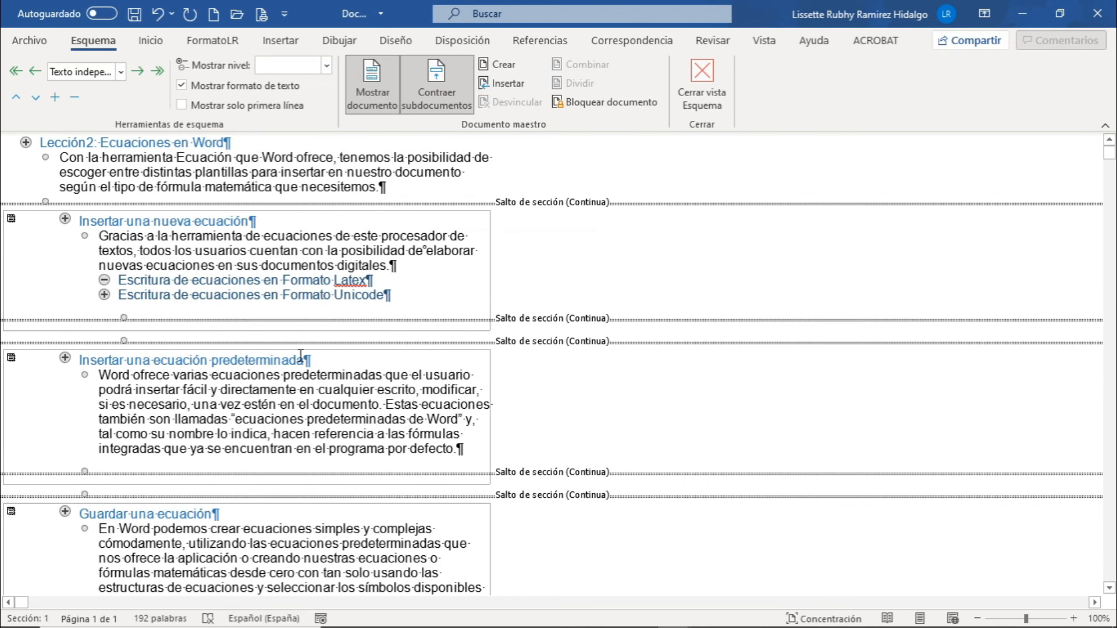
scroll(301, 321, "down", 3)
scroll(301, 319, "down", 3)
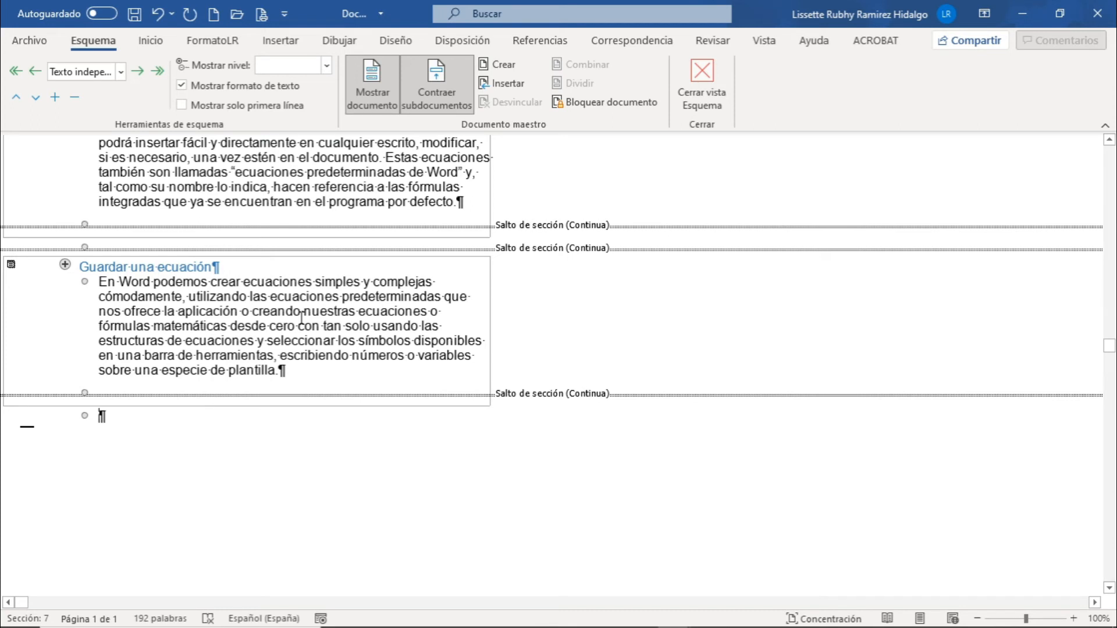
left_click(439, 92)
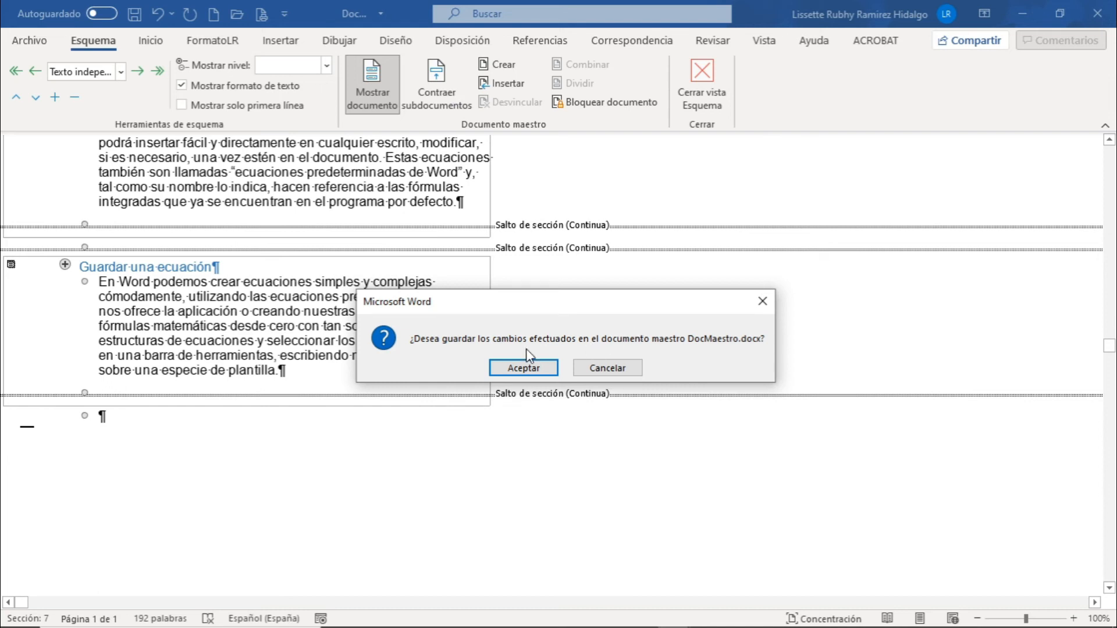
left_click(546, 376)
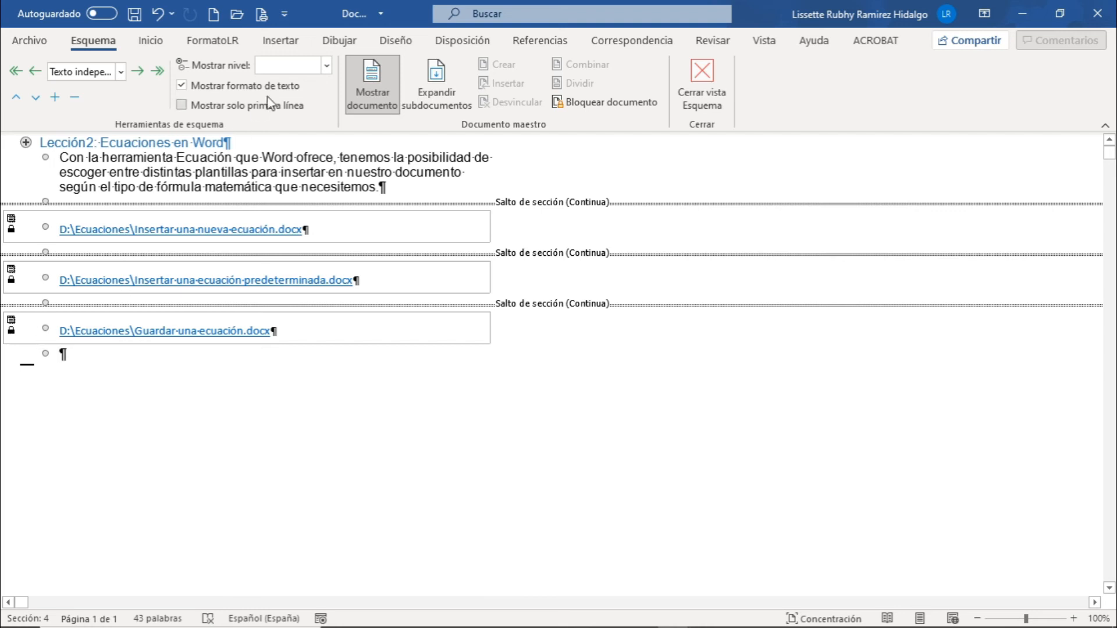
Step: Expand the subdocuments to their full content and collapse them back to links
left_click(437, 90)
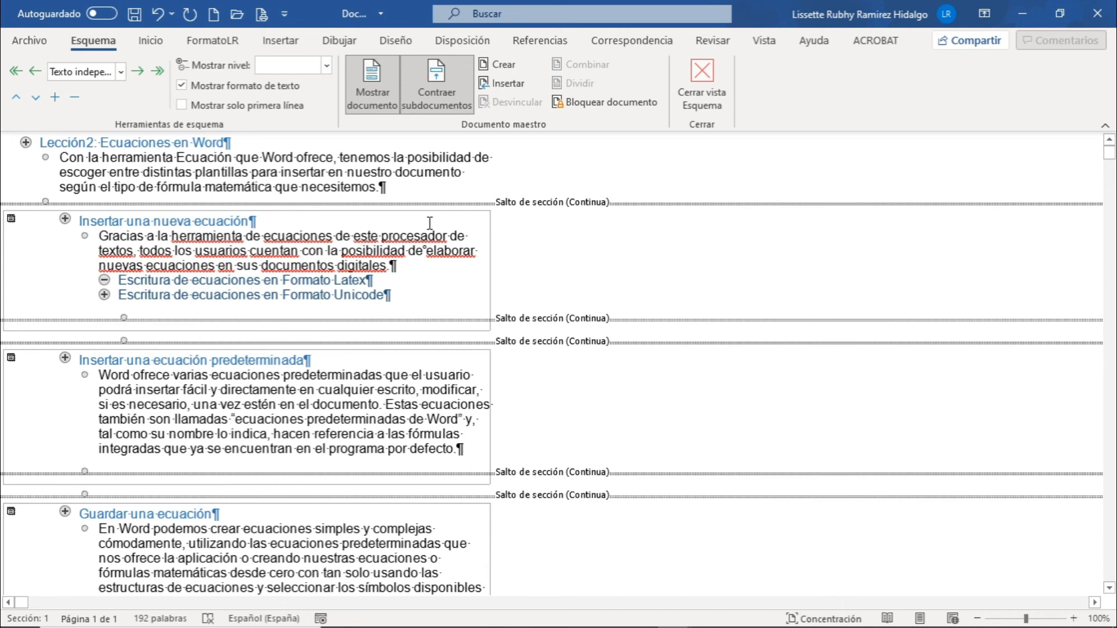
left_click(448, 105)
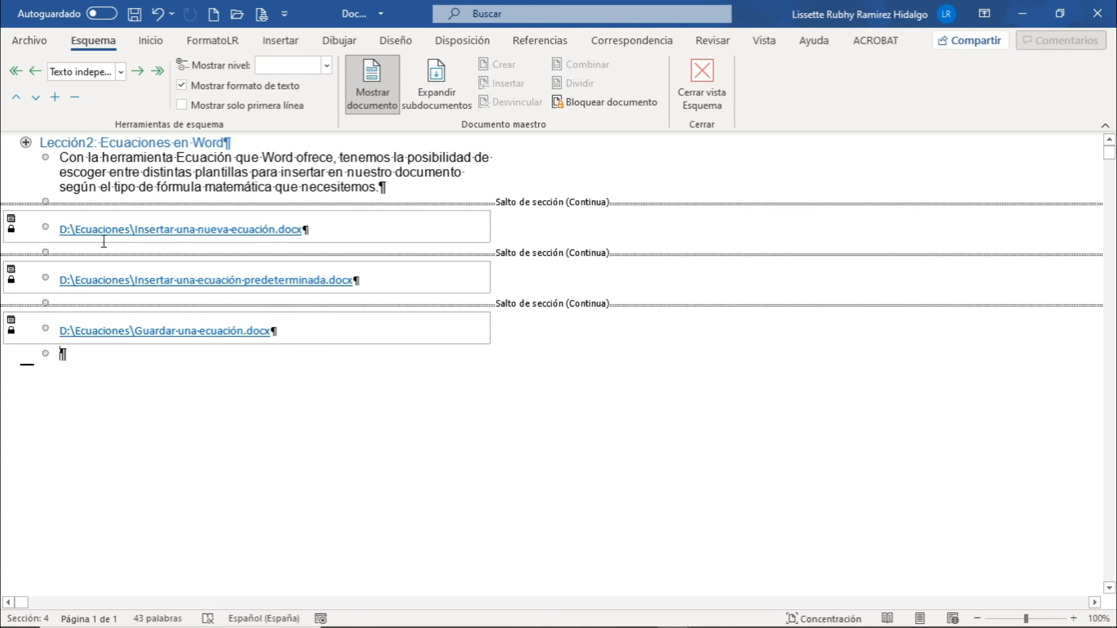
Step: Open Insertar una nueva ecuación.docx from its link, add a space after "digitales." and minimize its window to return to the master document
left_click(184, 234, "ctrl")
left_click(184, 231, "ctrl")
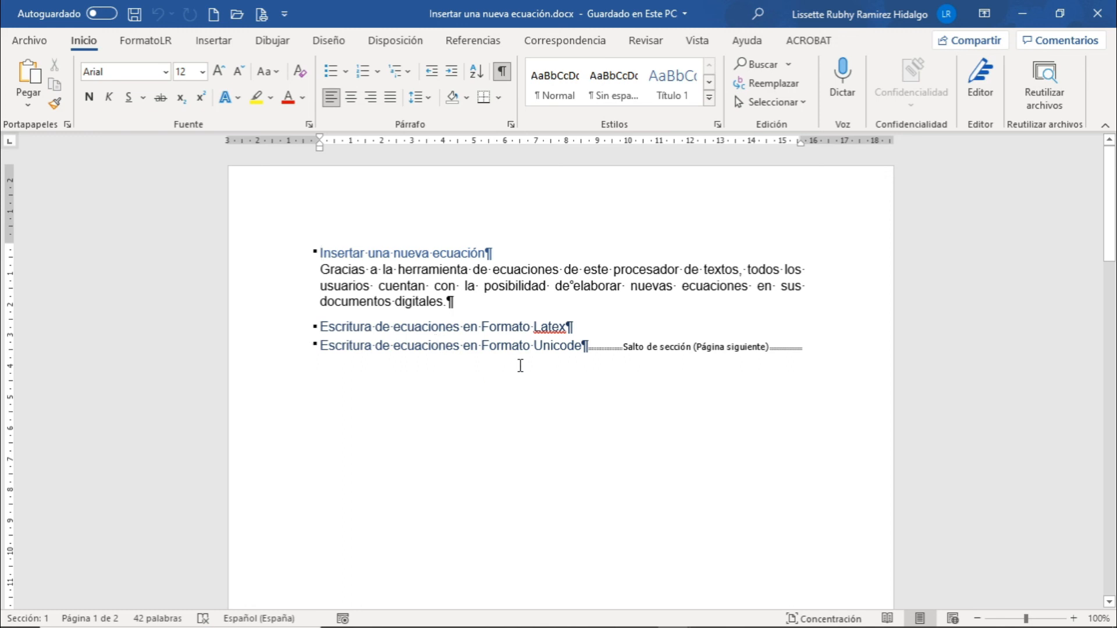
left_click(471, 309)
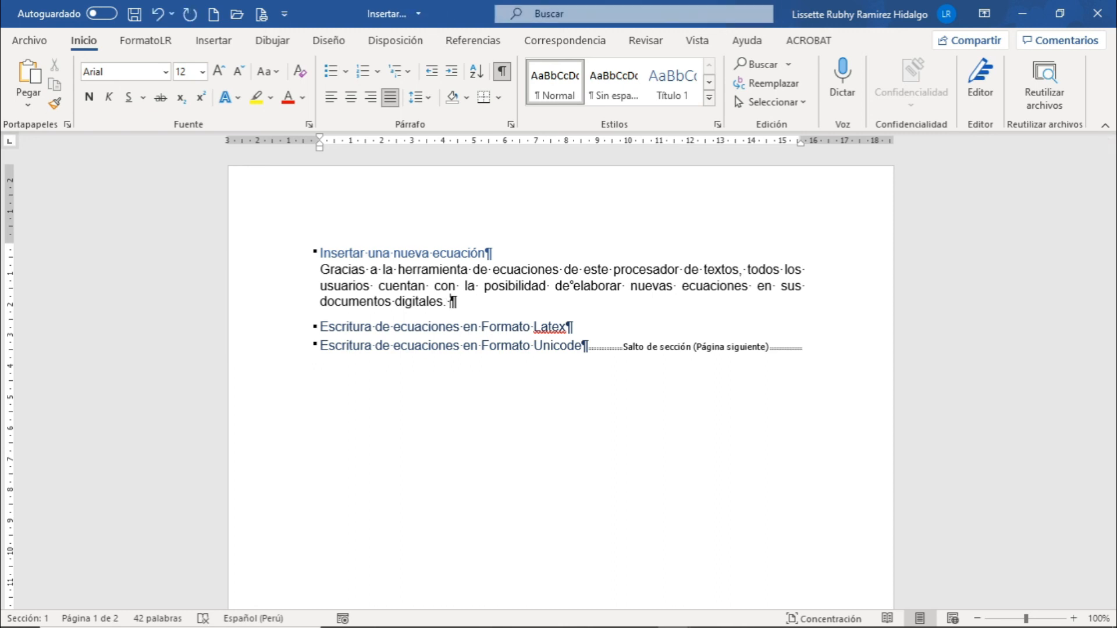
left_click(1022, 13)
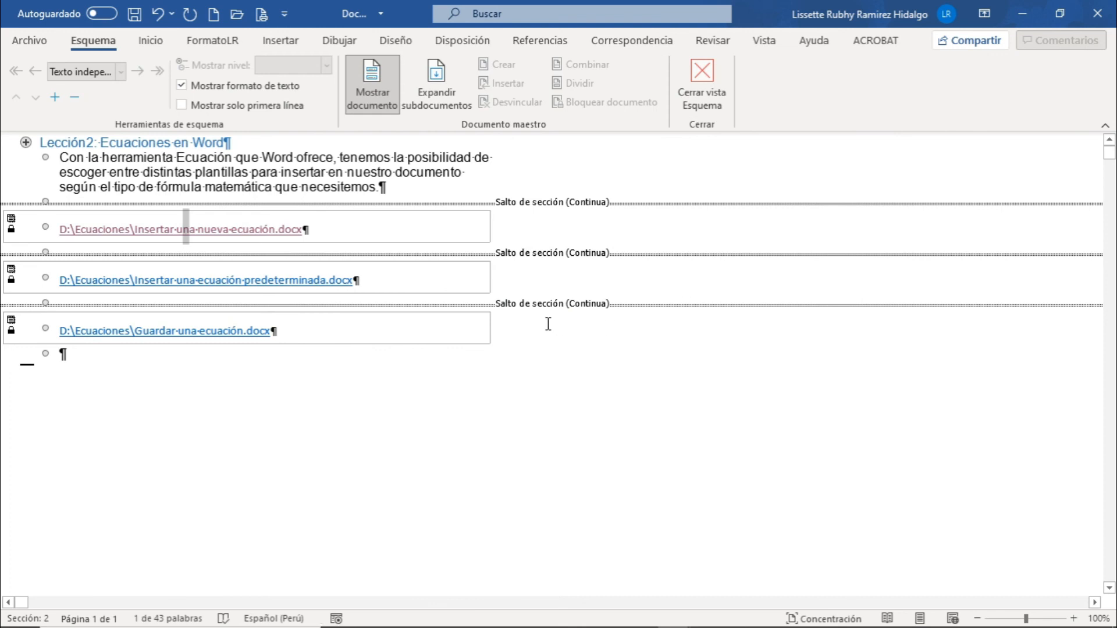